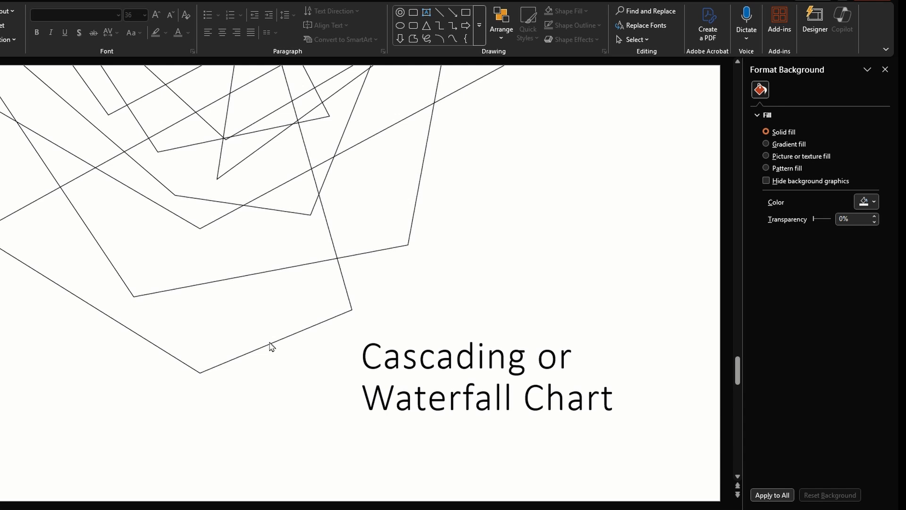
Examine the hourly column chart on the slide following the Cascading or Waterfall Chart title, checking individual columns' values.
scroll(272, 347, "down", 1)
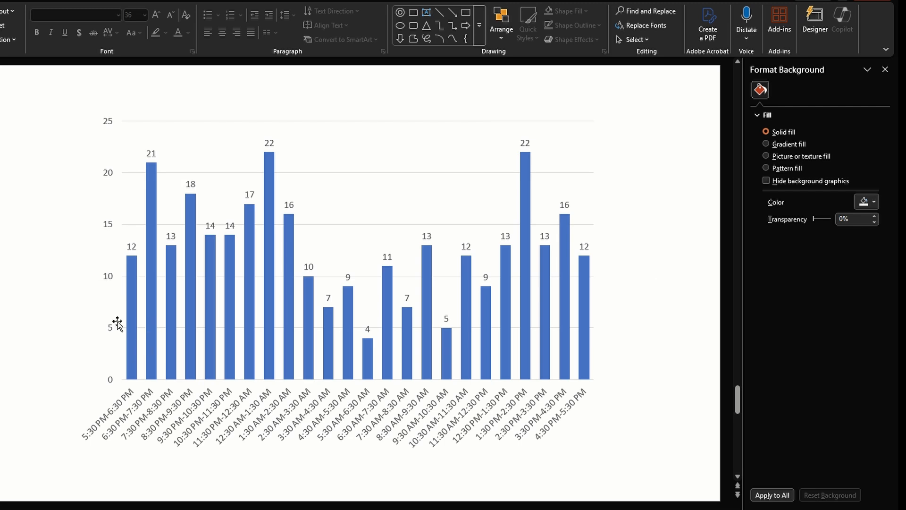
mouse_move(273, 263)
mouse_move(149, 170)
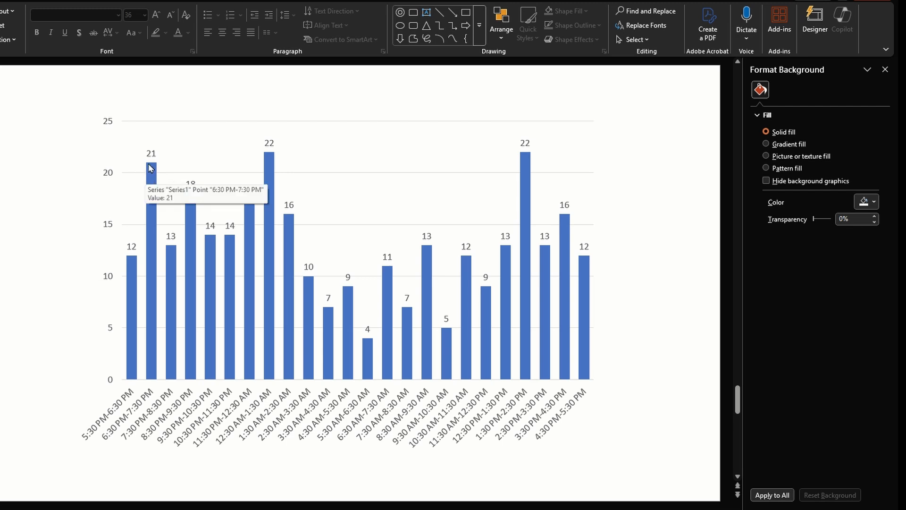
mouse_move(171, 251)
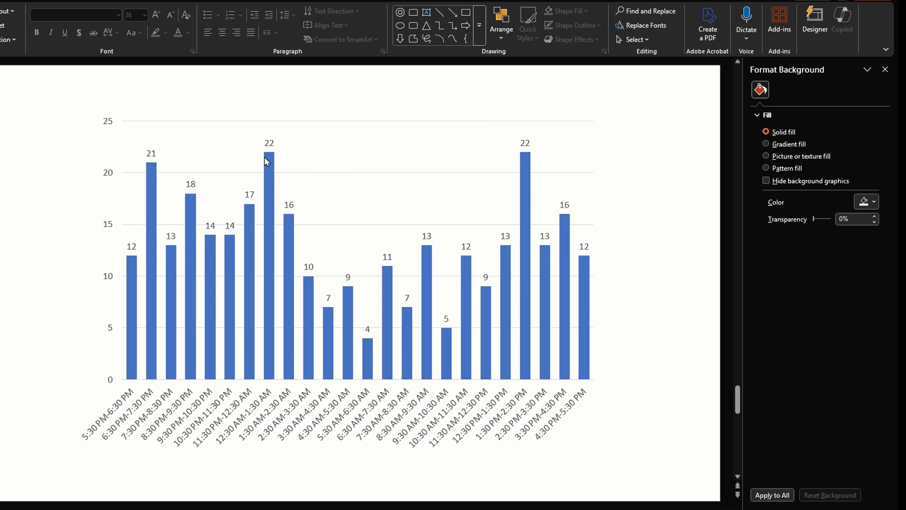
mouse_move(265, 162)
mouse_move(353, 347)
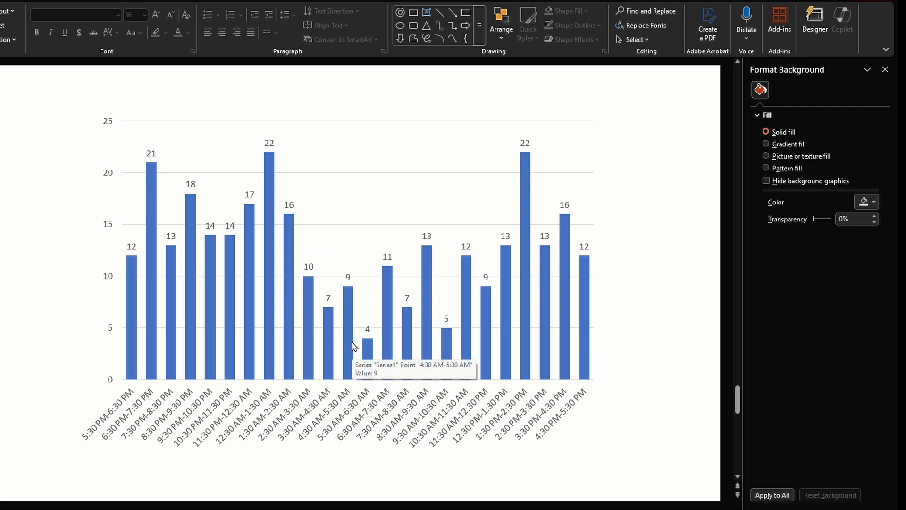
mouse_move(276, 227)
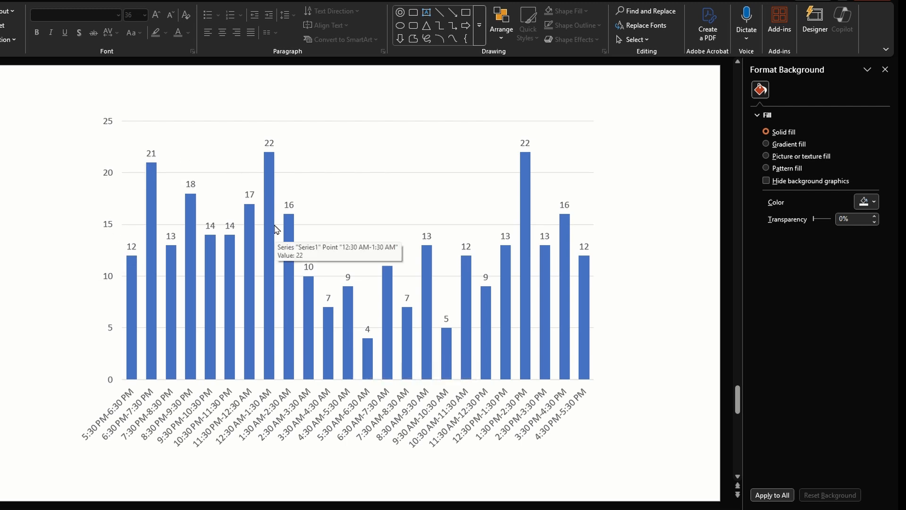
mouse_move(519, 265)
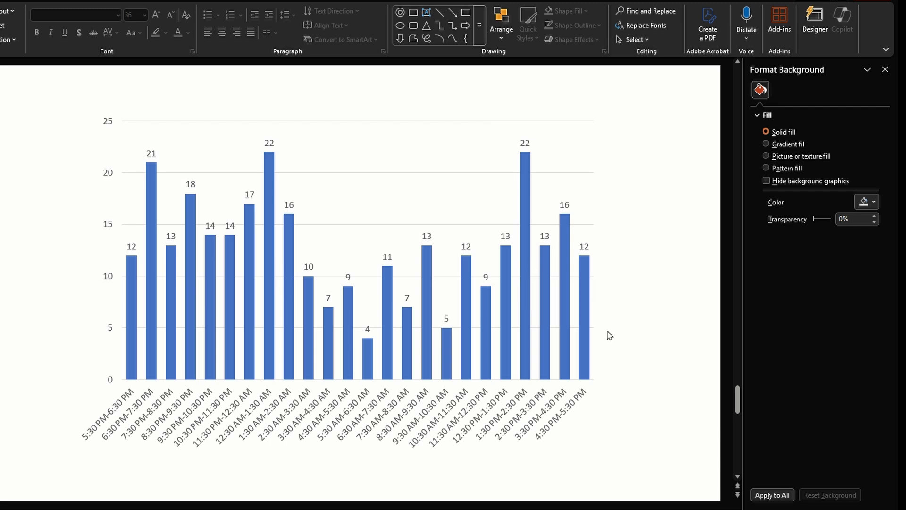
Compare the hourly column chart on slide 12 with the waterfall chart on slide 13.
scroll(618, 323, "down", 2)
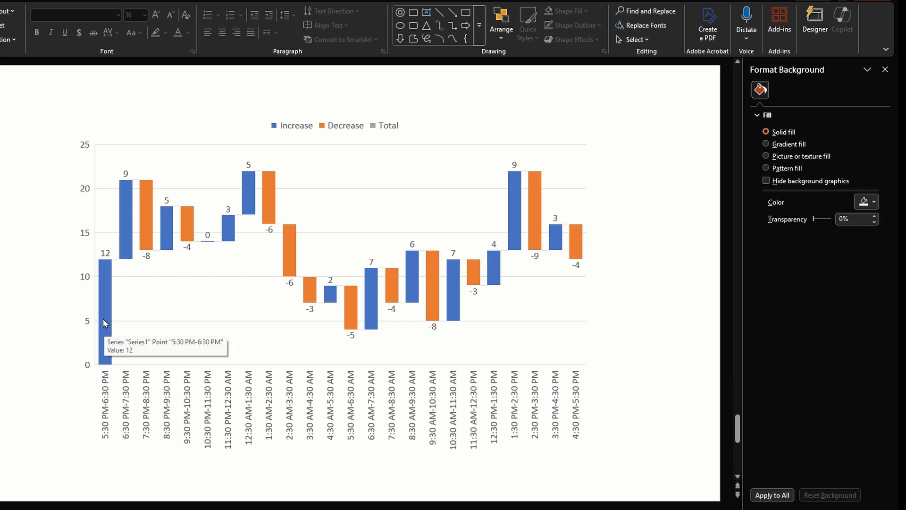
scroll(105, 323, "up", 1)
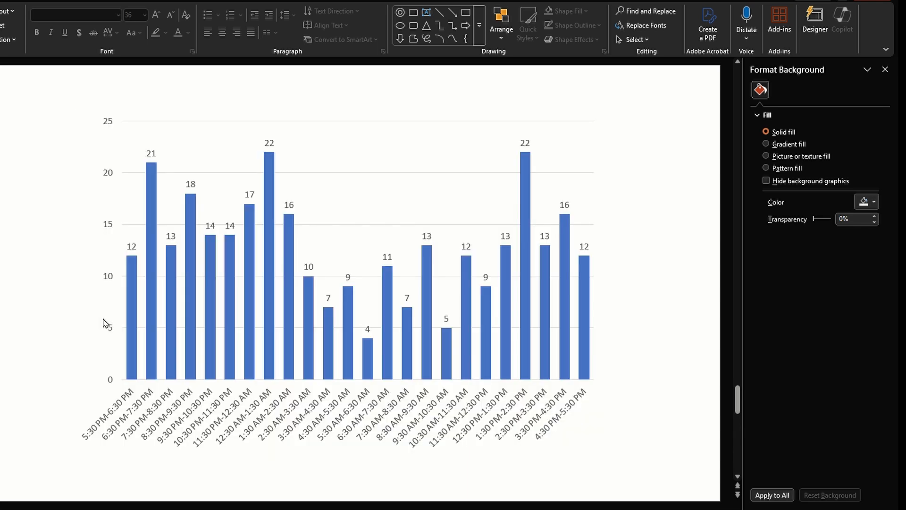
scroll(105, 323, "down", 1)
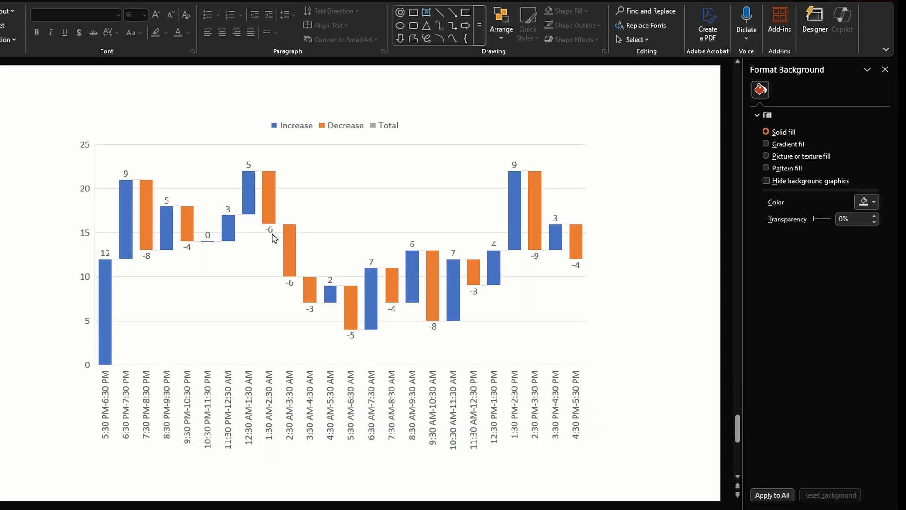
scroll(274, 239, "up", 1)
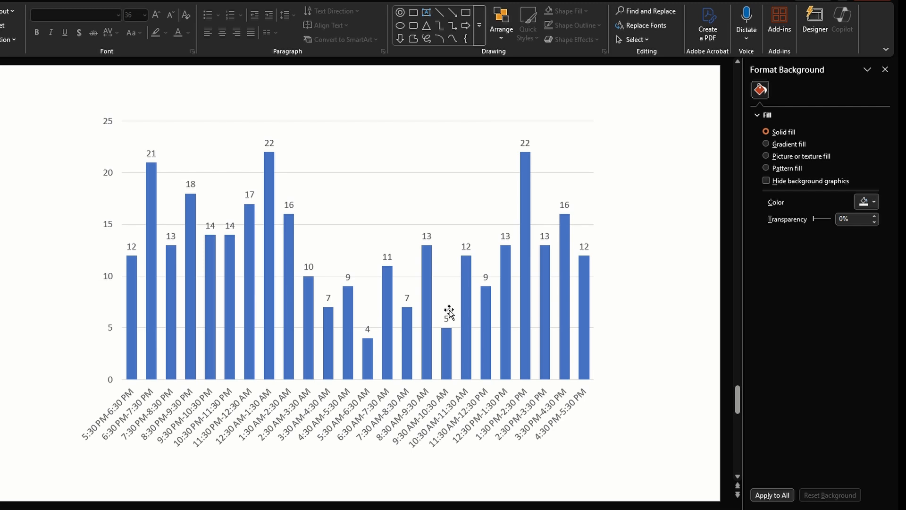
scroll(448, 310, "down", 1)
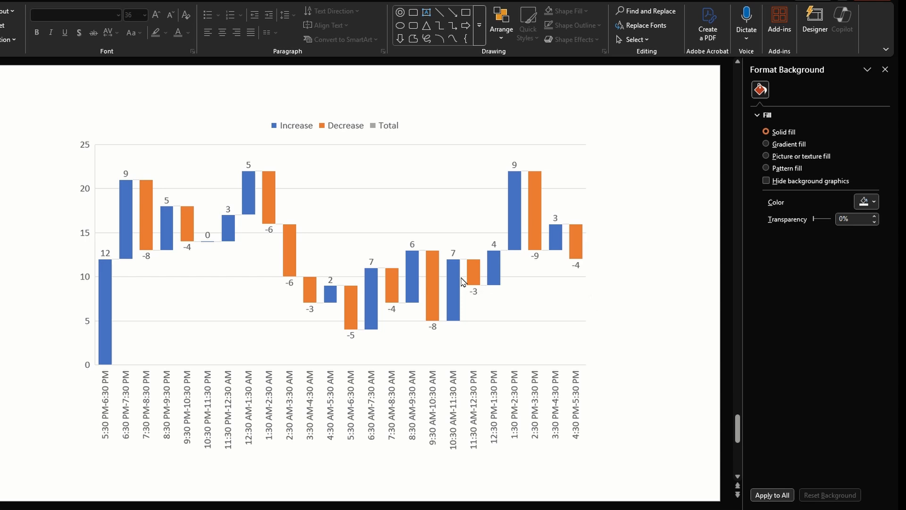
scroll(459, 284, "up", 1)
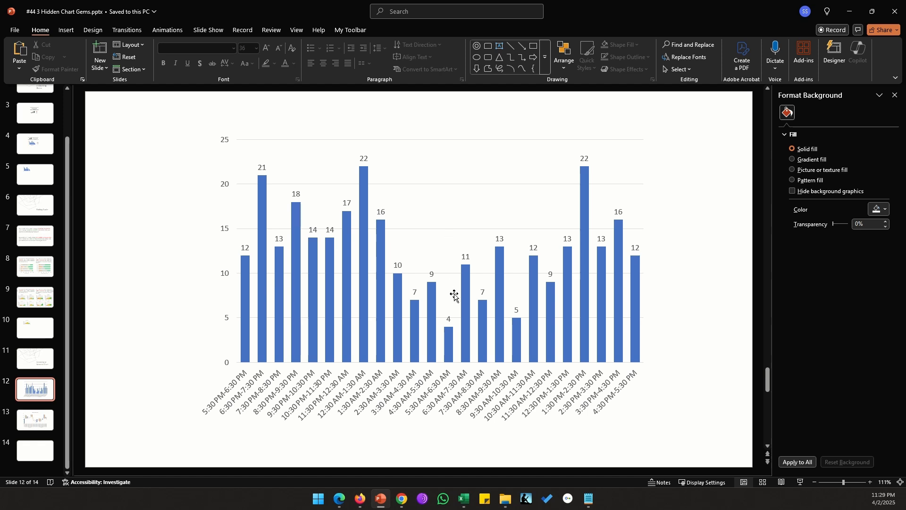
scroll(455, 299, "down", 1)
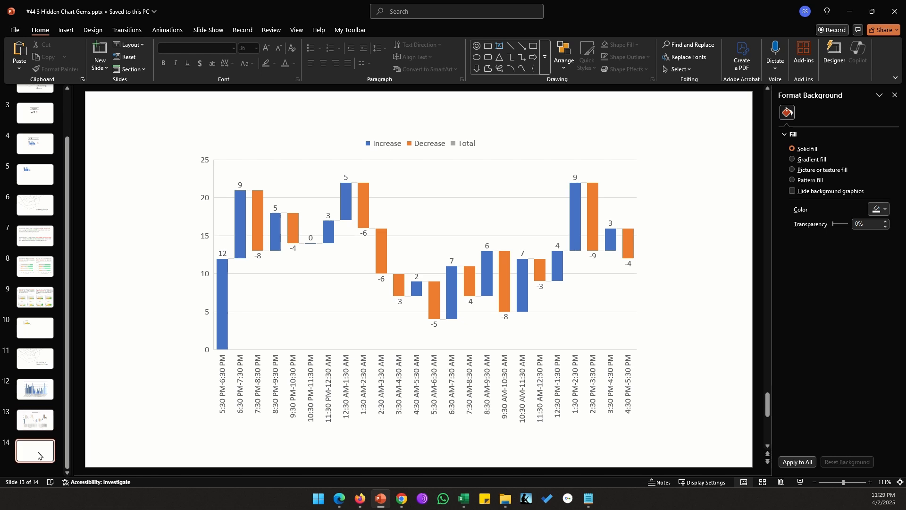
Insert a Waterfall chart on the blank slide 14.
scroll(243, 339, "down", 1)
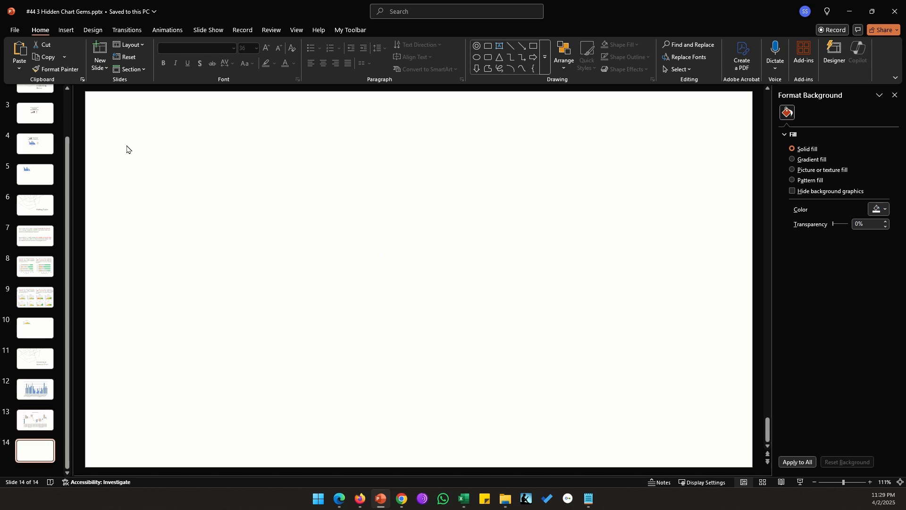
left_click(67, 30)
left_click(282, 54)
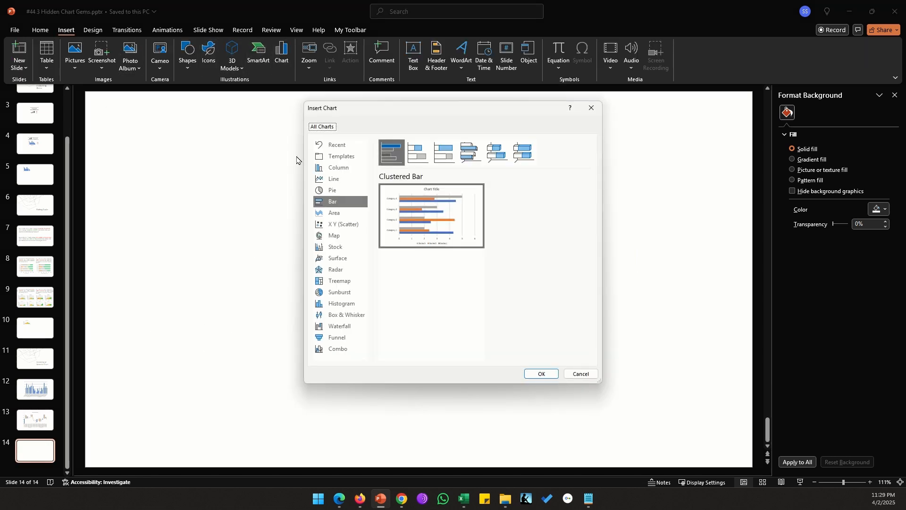
left_click(345, 327)
left_click(539, 373)
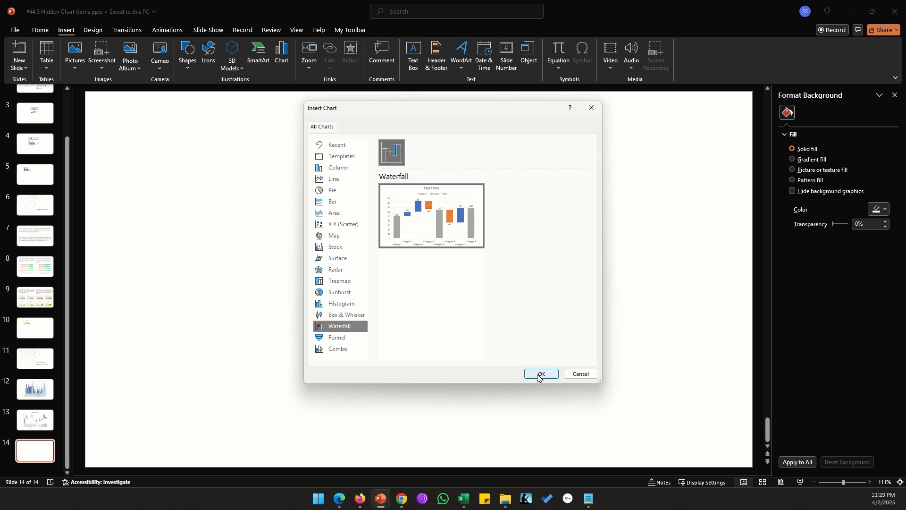
Switch to the Excel workbook #44.xlsx, open the Website views sheet and review the Views/Hour values.
left_click(464, 499)
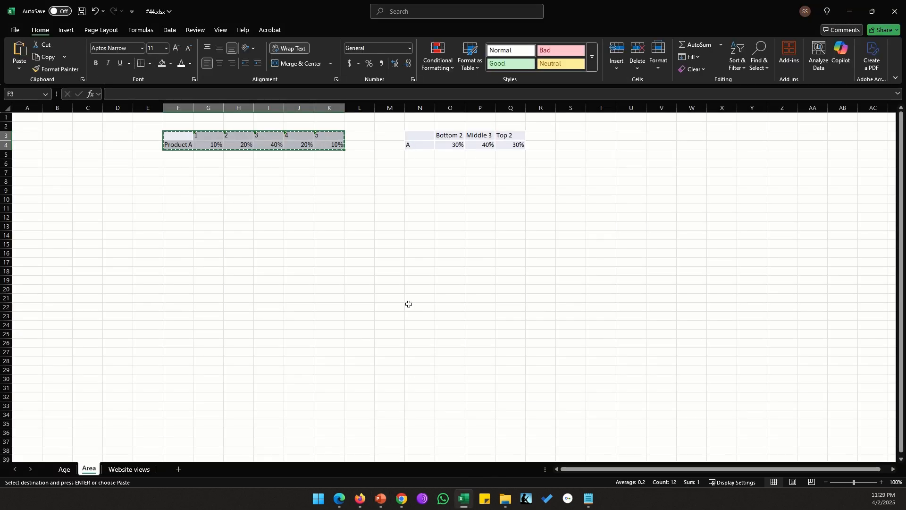
left_click(150, 469)
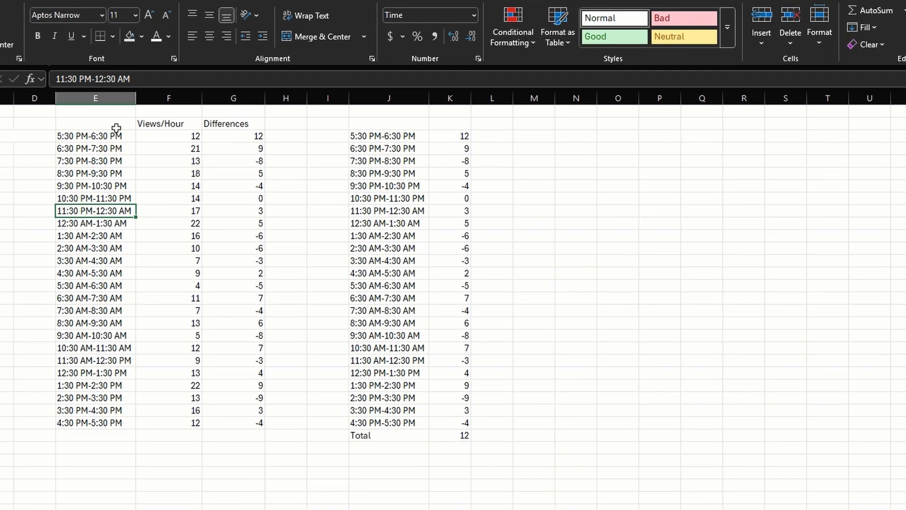
left_click(174, 138)
left_click_drag(147, 141, 157, 427)
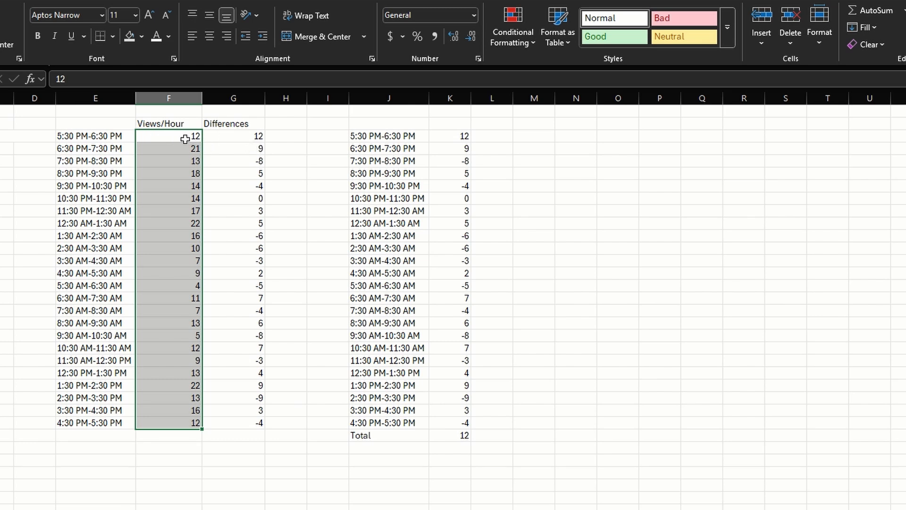
Inspect how the first Differences entries derive from Views/Hour, including the cell references in the 6:30 PM-7:30 PM formula.
left_click(236, 140)
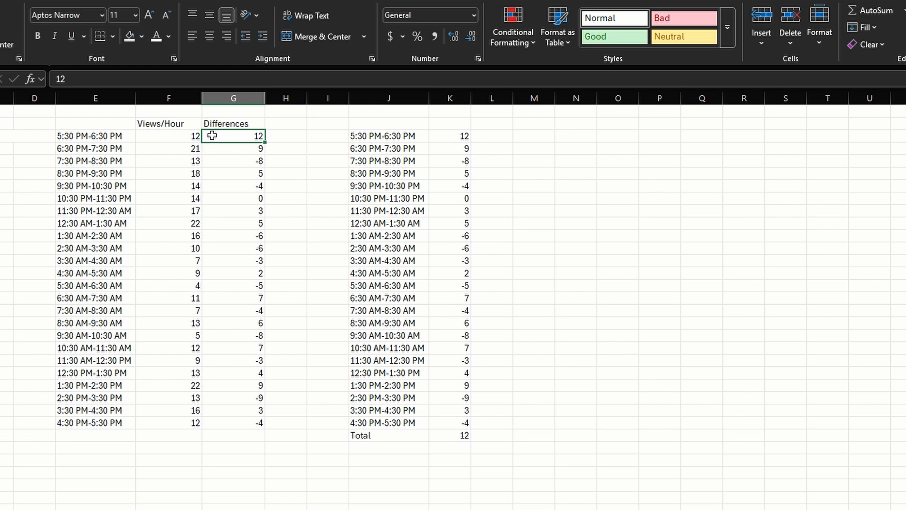
left_click(180, 136)
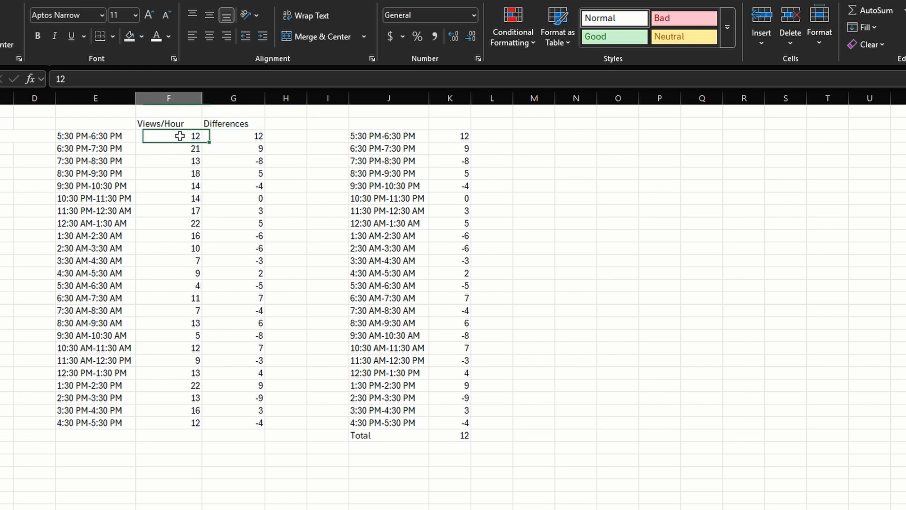
left_click(237, 137)
left_click(240, 150)
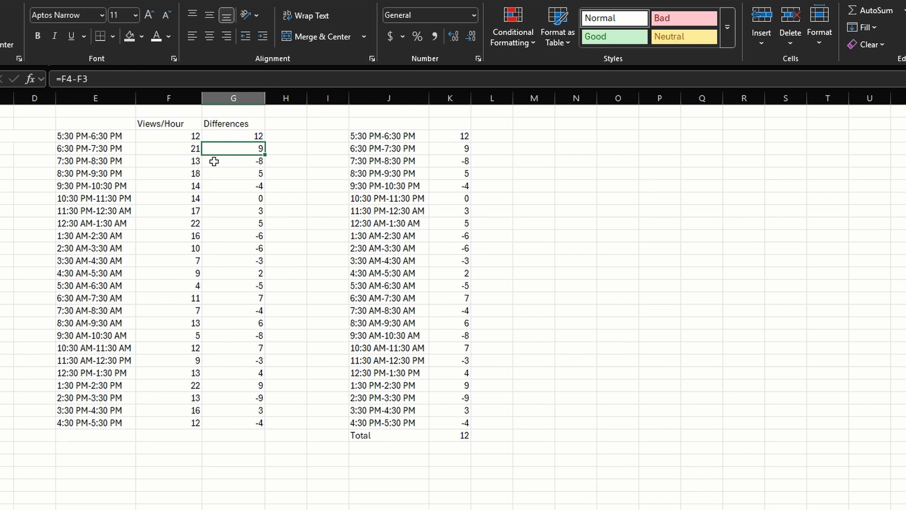
left_click(178, 150)
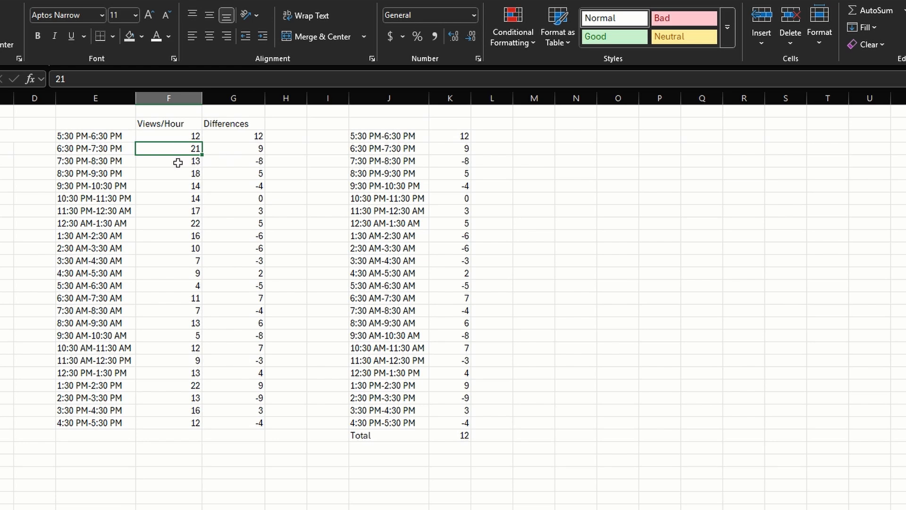
left_click(228, 161)
double_click(231, 151)
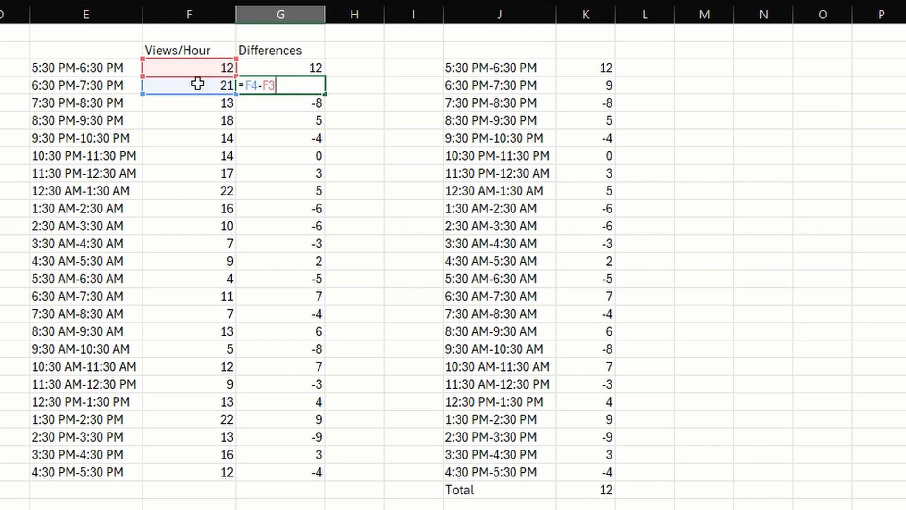
left_click(285, 104)
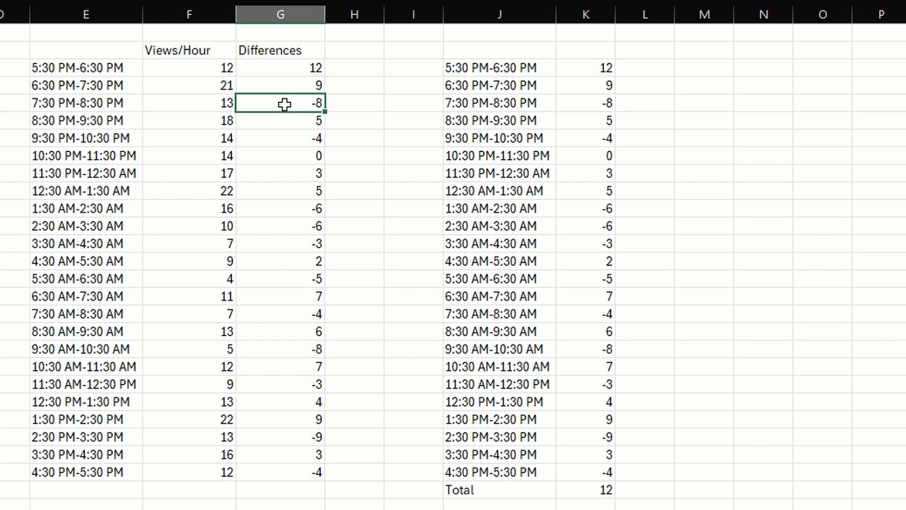
Trace the Differences entries against their neighbouring Views/Hour cells from 7:30 PM-8:30 PM down to the 10:30 PM-11:30 PM row.
key("Left")
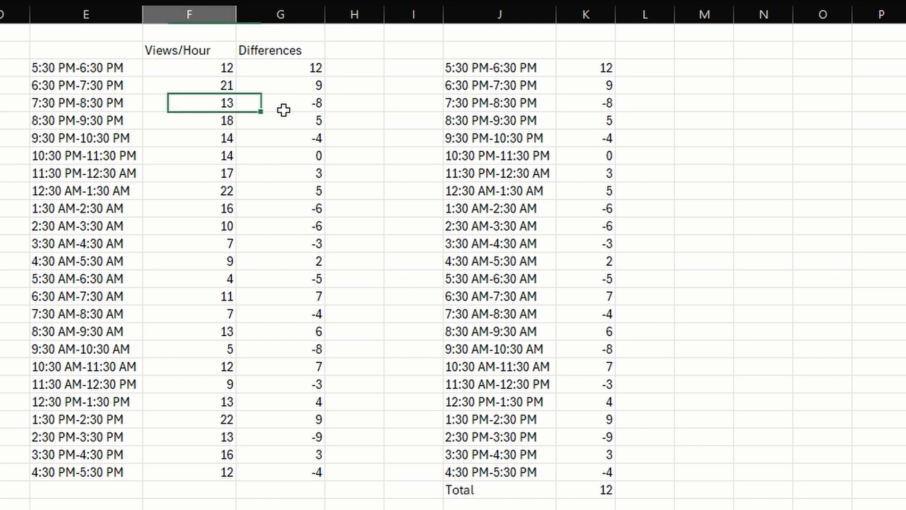
key("Up")
key("Down")
key("Right")
key("Down")
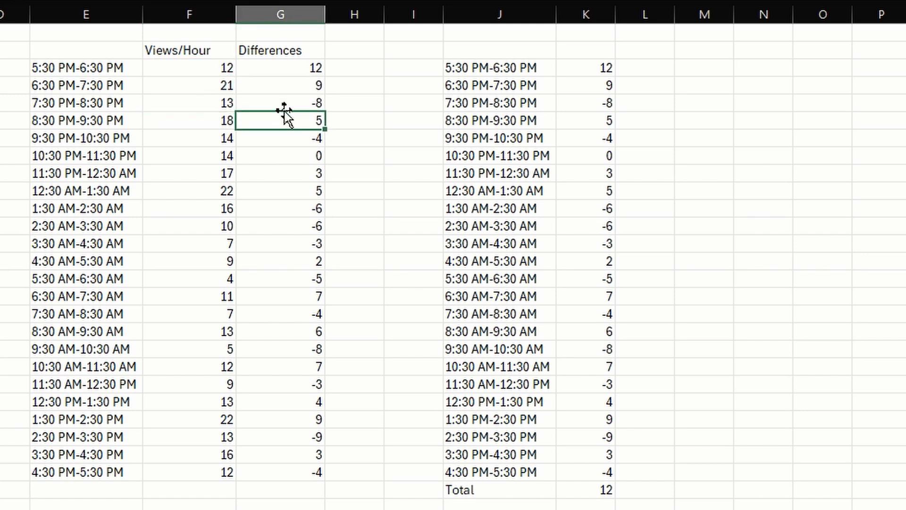
key("Left")
key("Up")
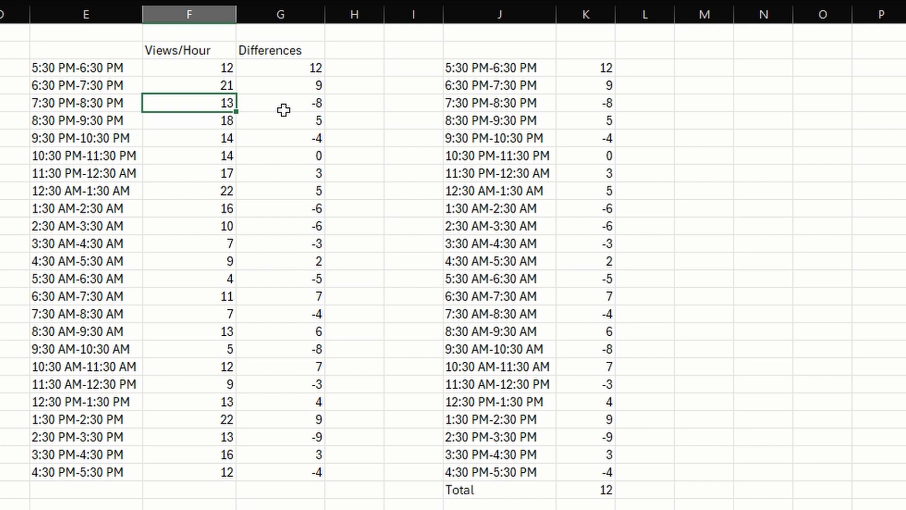
key("Right")
key("Down")
key("Down")
key("Down")
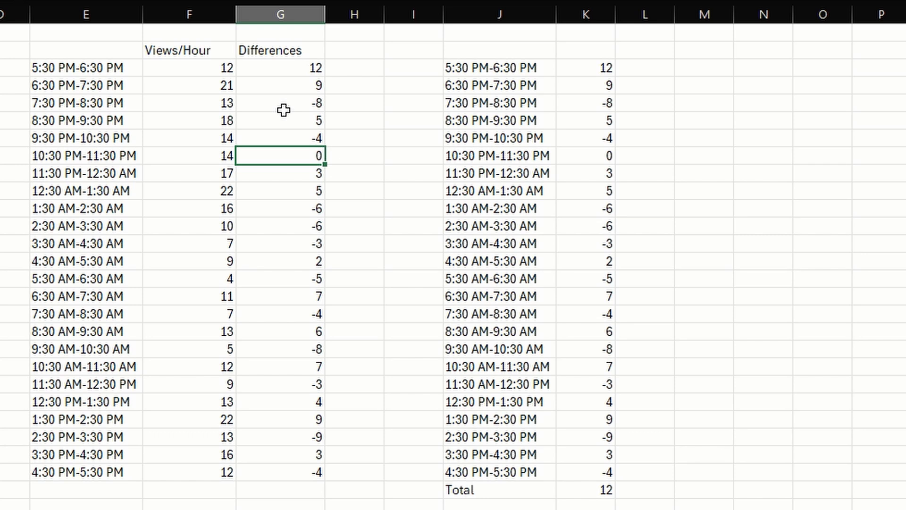
key("Up")
key("Up")
key("Up")
key("Up")
key("Up")
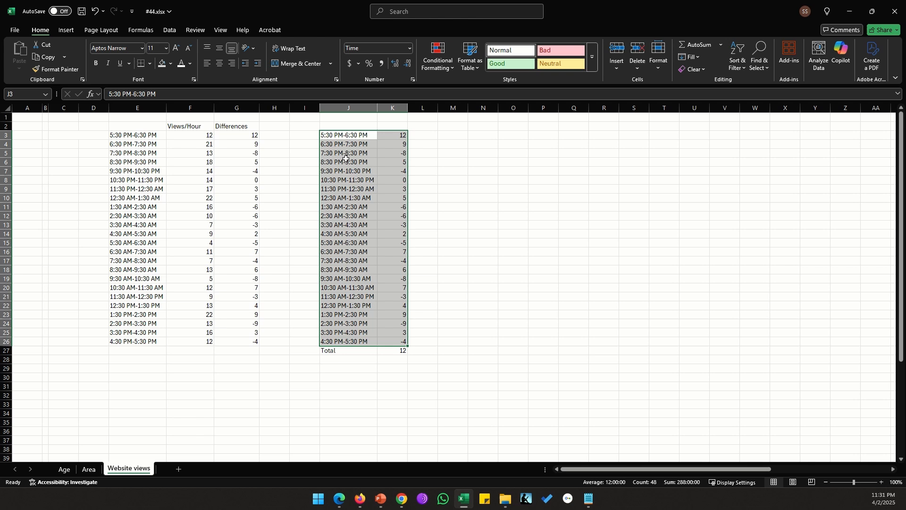
Copy the time slots and differences in J3:K26 into the PowerPoint waterfall chart's data sheet from A2, and close the data sheet.
left_click_drag(463, 67, 583, 475)
key("ctrl+c")
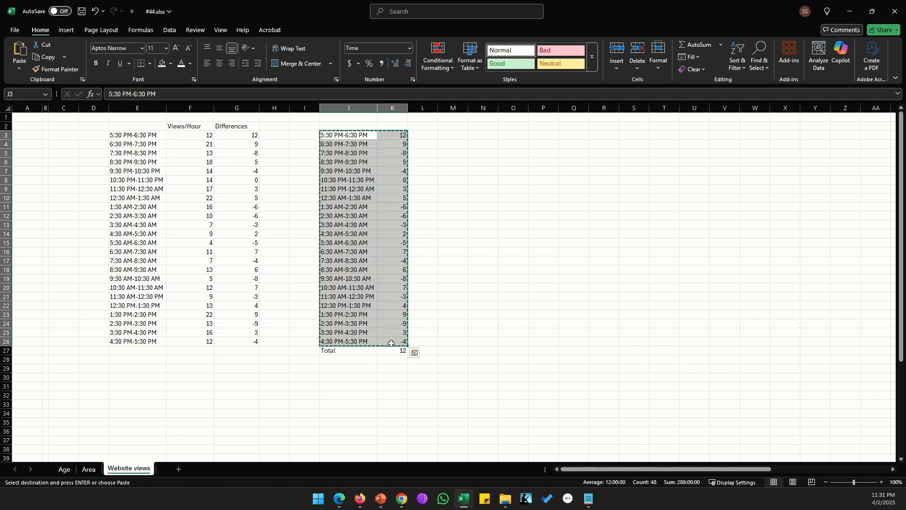
key("alt+Tab")
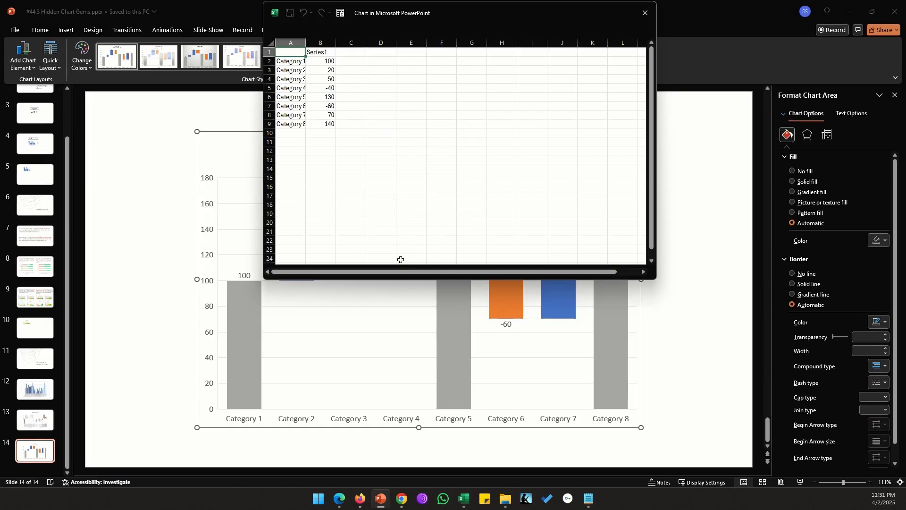
left_click(291, 61)
key("ctrl+v")
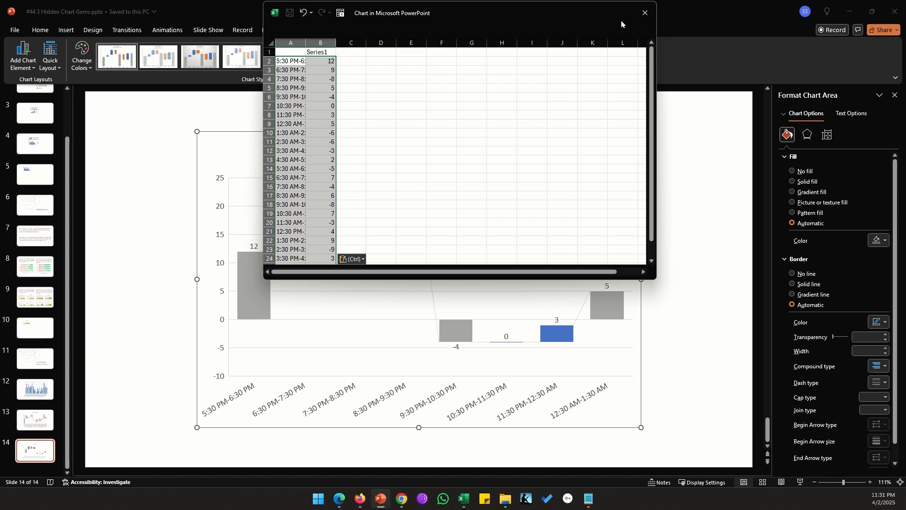
left_click(645, 13)
Extend the waterfall chart's data range to Sheet1 A1:B25 so it covers every pasted time slot, and close the data sheet.
key("alt+Tab")
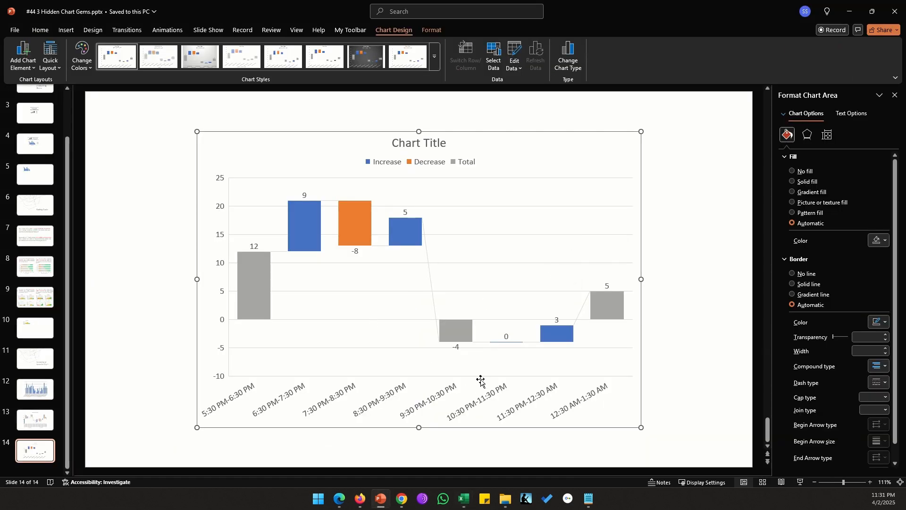
left_click(494, 69)
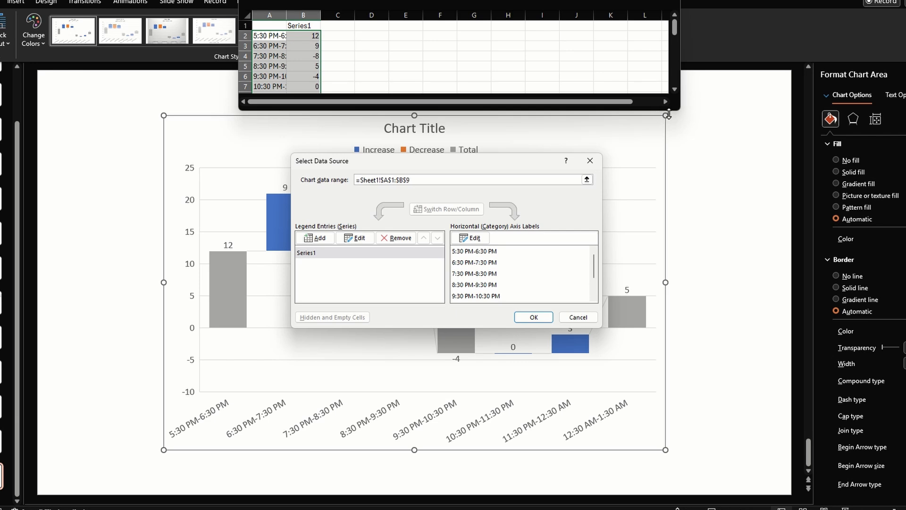
left_click_drag(679, 109, 692, 180)
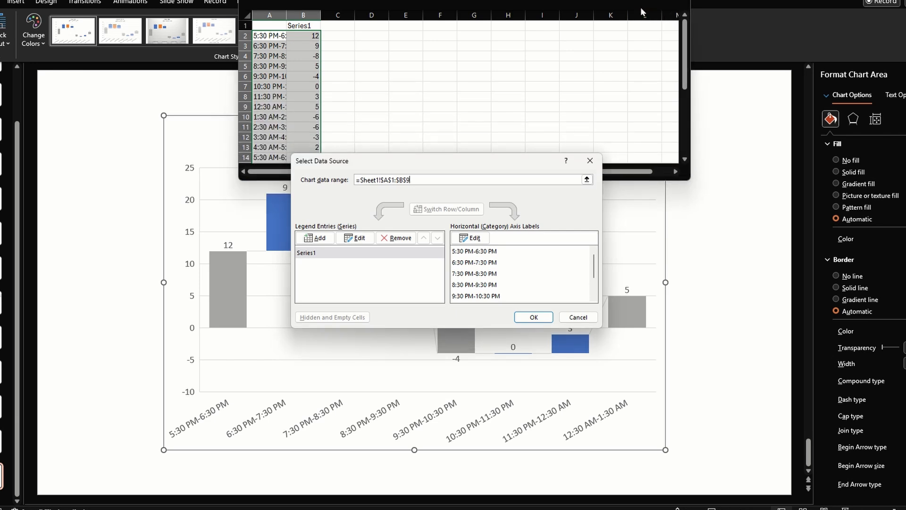
left_click_drag(635, 2, 477, 1)
scroll(230, 89, "down", 3)
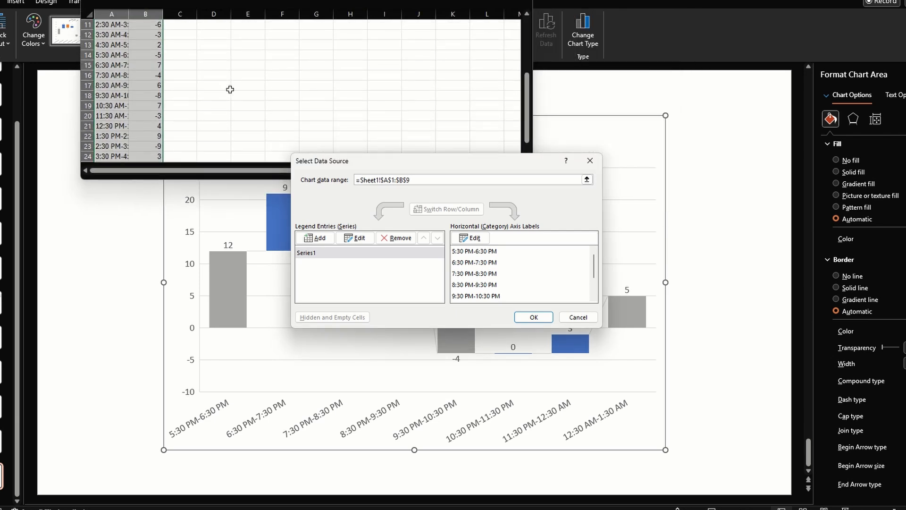
scroll(230, 90, "up", 4)
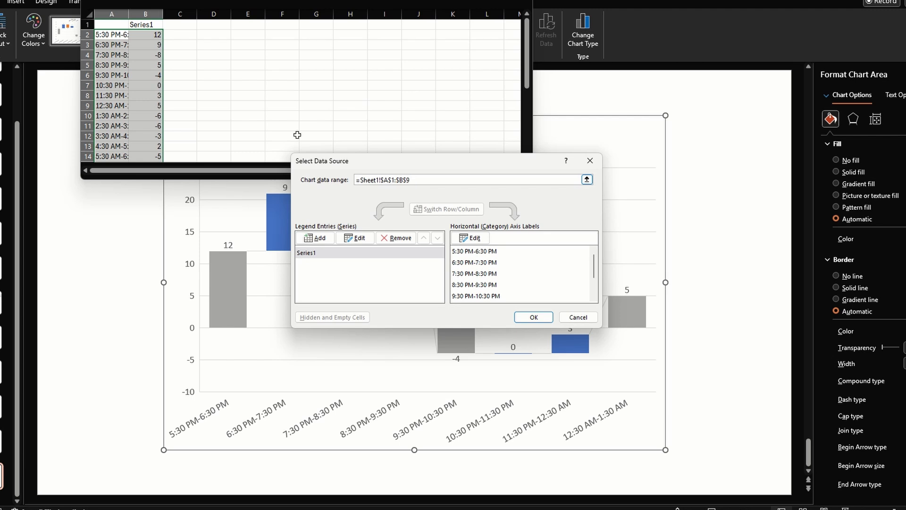
scroll(200, 103, "down", 3)
scroll(200, 102, "down", 4)
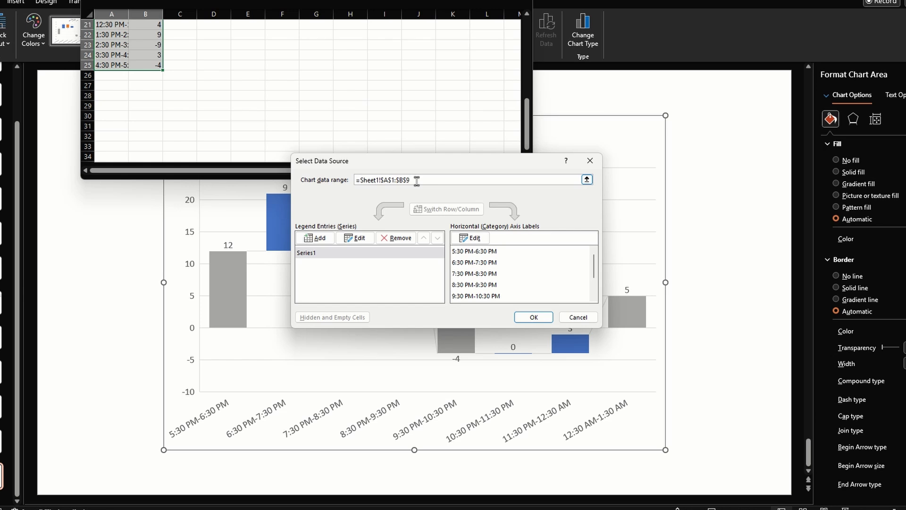
key("BackSpace")
type("25")
left_click(529, 317)
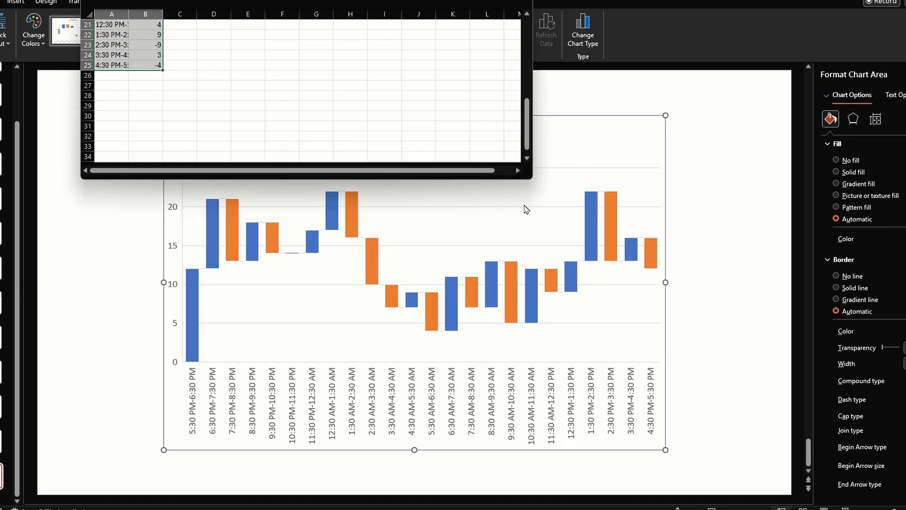
left_click(523, 1)
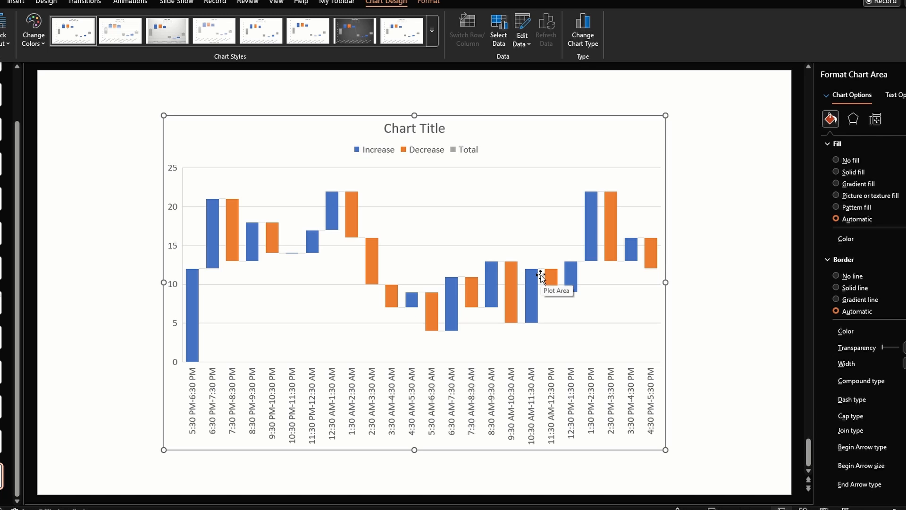
Add data labels to the waterfall chart's Series1 columns and deselect the chart.
right_click(333, 217)
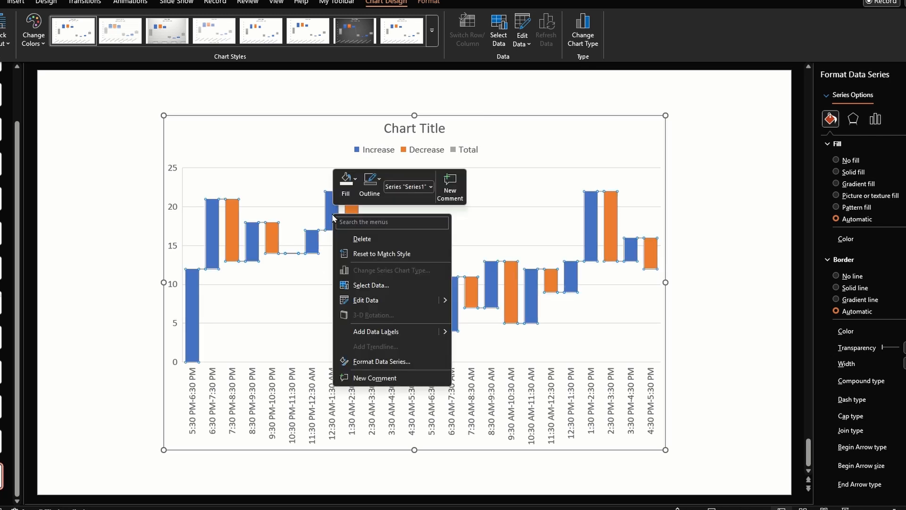
left_click(376, 331)
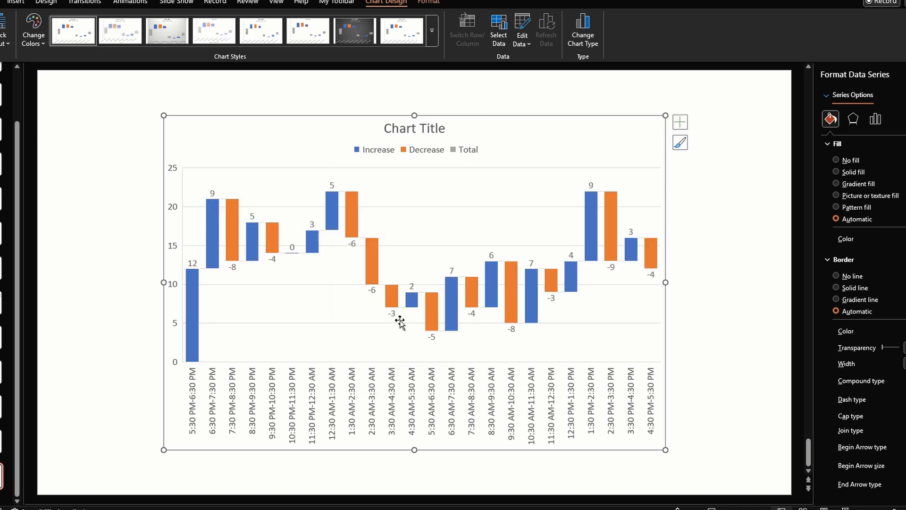
left_click(732, 279)
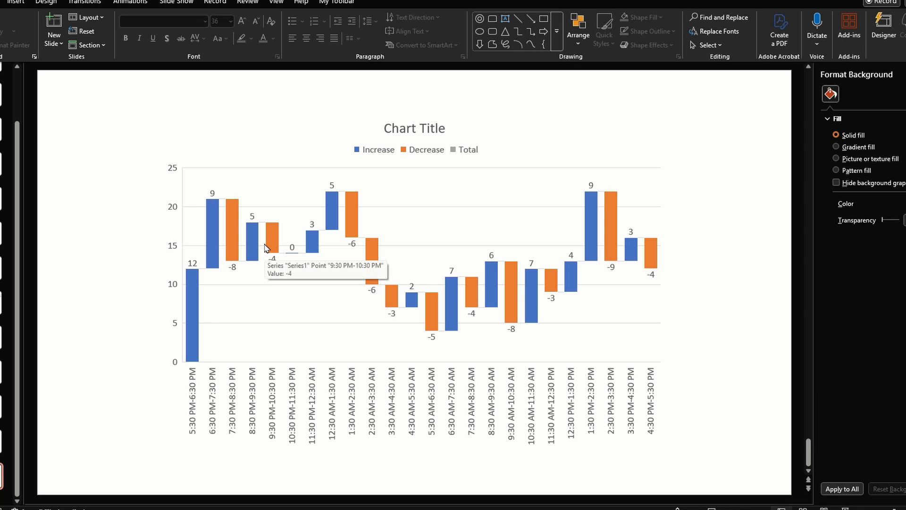